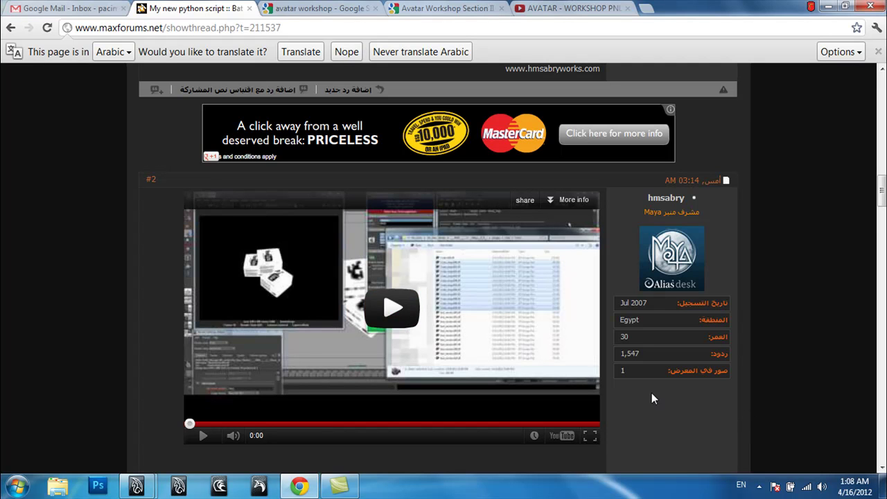
# Scroll the maxforums.net thread to post #6's install steps for BatchRenderView_v1.0.py
pyautogui.scroll(-3, 652, 392)
pyautogui.scroll(-2, 753, 366)
pyautogui.scroll(-1, 809, 348)
pyautogui.scroll(-3, 809, 349)
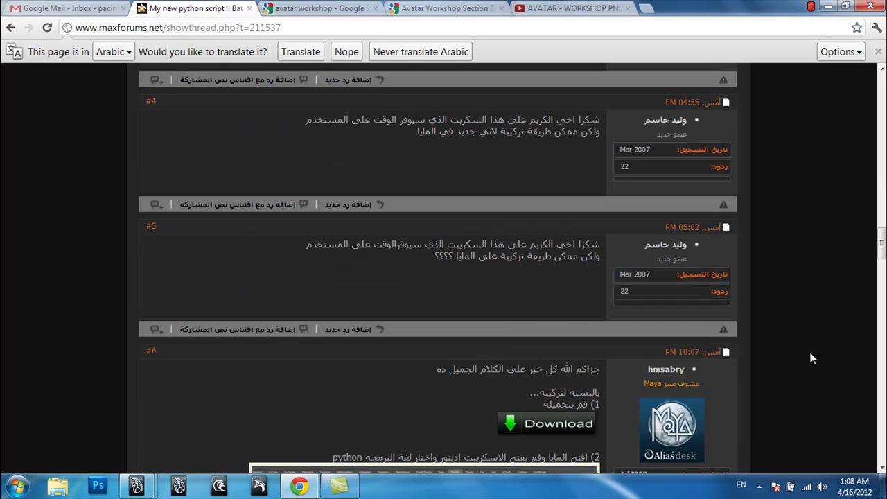
pyautogui.scroll(-3, 809, 348)
pyautogui.scroll(3, 811, 358)
pyautogui.scroll(-2, 811, 358)
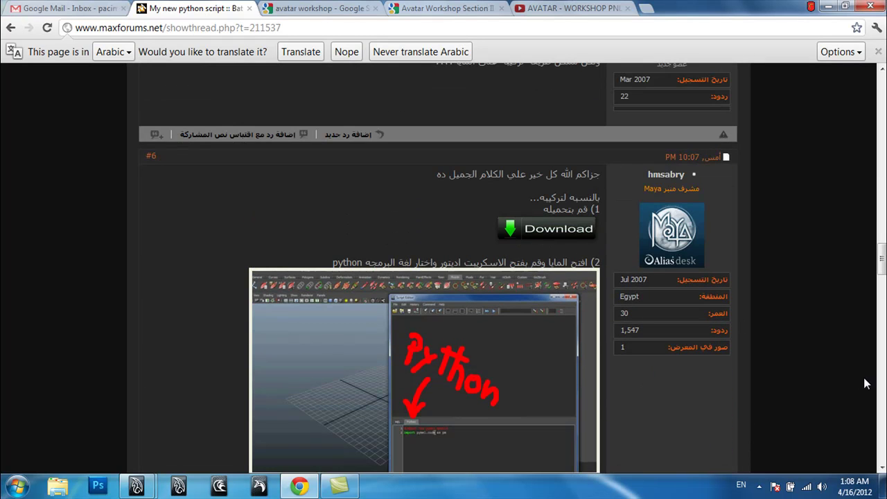
pyautogui.scroll(-3, 865, 380)
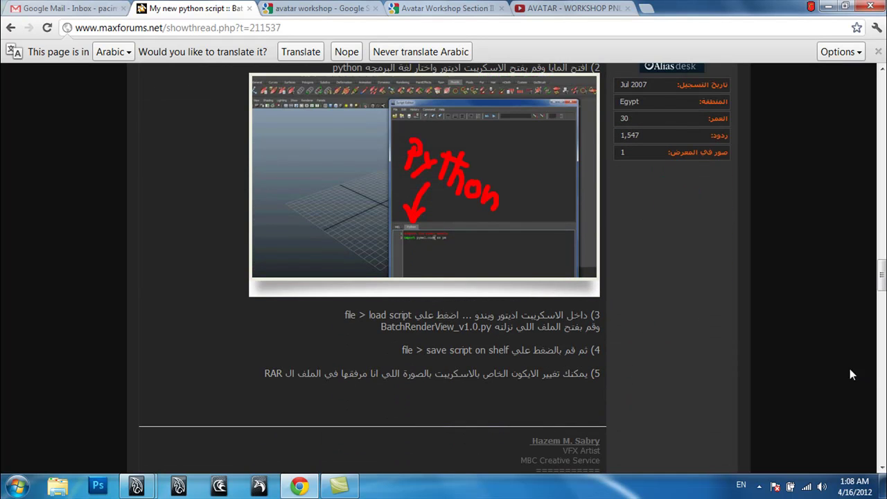
# Return to Maya's spider.mb scene, preview its animation and select the Full_body figure
pyautogui.moveTo(136, 486)
pyautogui.click(217, 435)
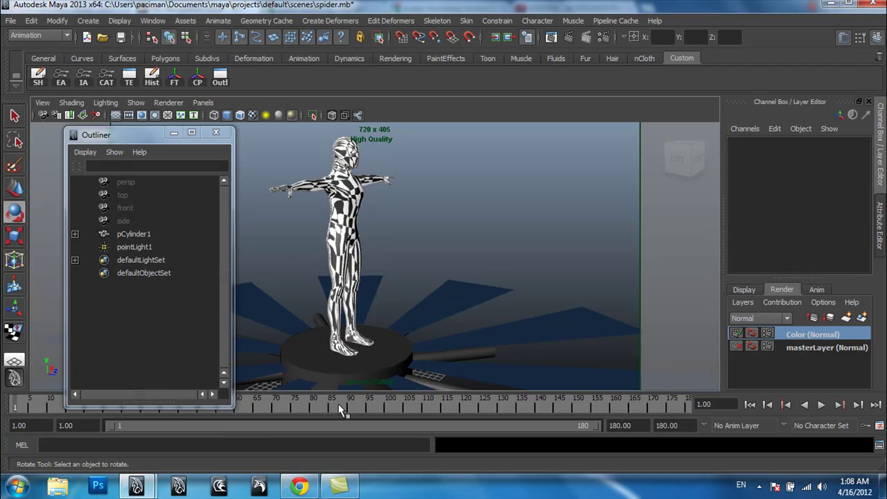
pyautogui.hotkey('alt', 'v')
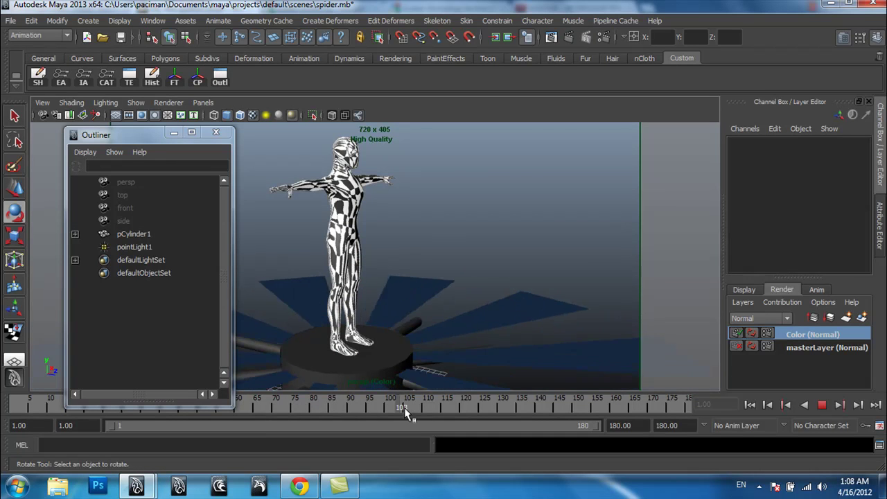
pyautogui.hotkey('alt', 'v')
pyautogui.keyDown('alt'); pyautogui.moveTo(412, 277); pyautogui.dragTo(368, 265); pyautogui.keyUp('alt')
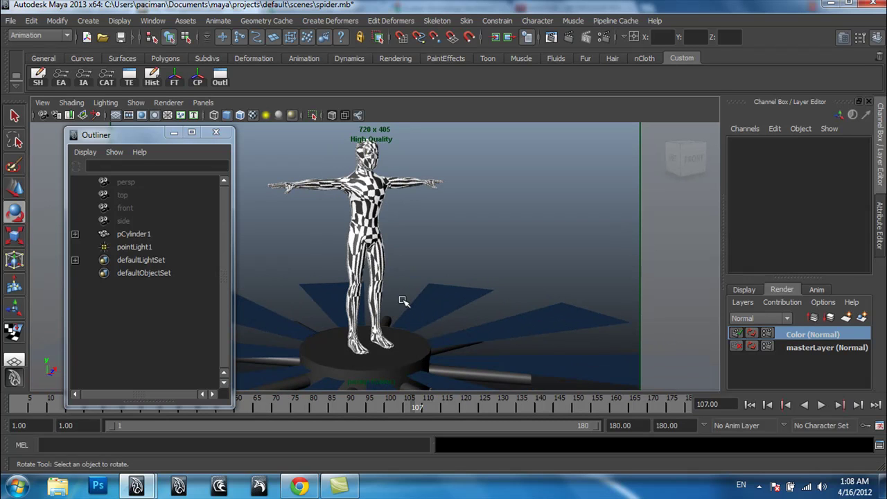
pyautogui.click(357, 209)
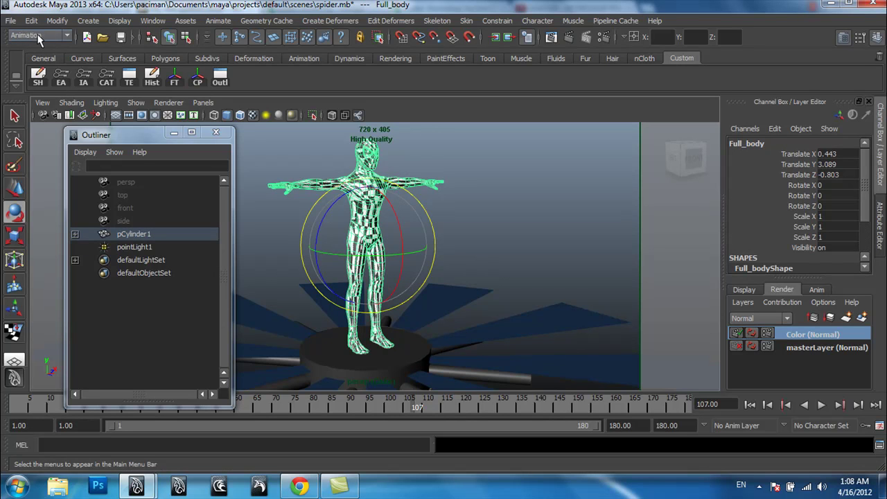
pyautogui.click(219, 21)
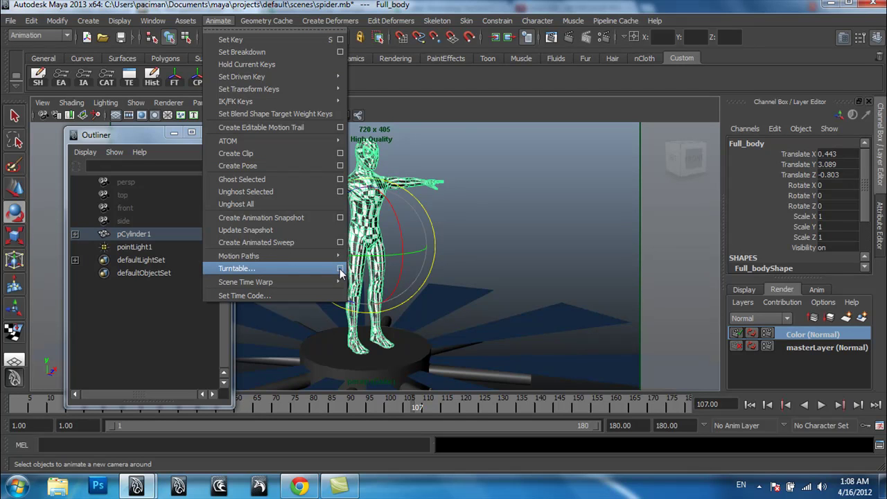
# Create a clockwise 180-frame turntable for Full_body and play it through to frame 180
pyautogui.click(339, 269)
pyautogui.moveTo(622, 130); pyautogui.dragTo(583, 132)
pyautogui.click(624, 135)
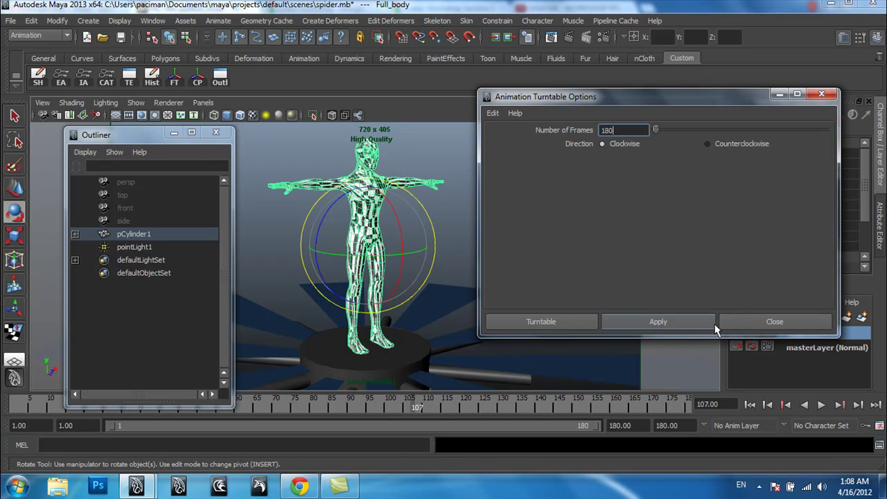
pyautogui.click(567, 323)
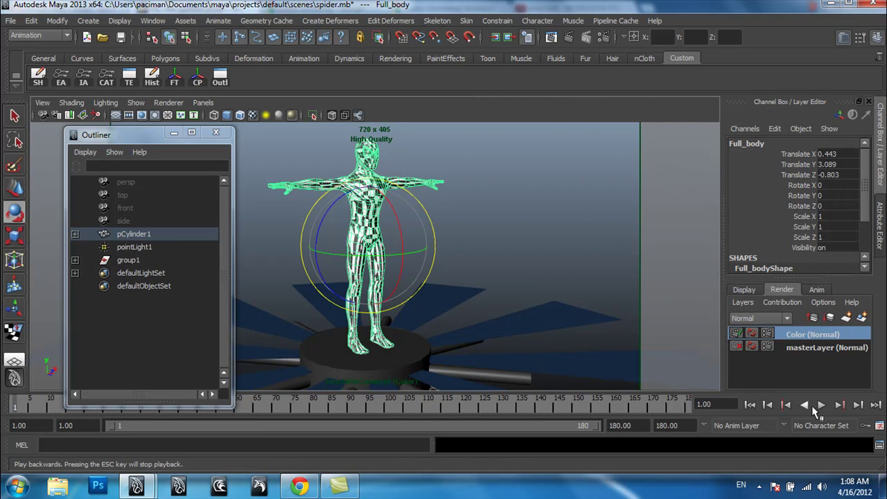
pyautogui.click(821, 405)
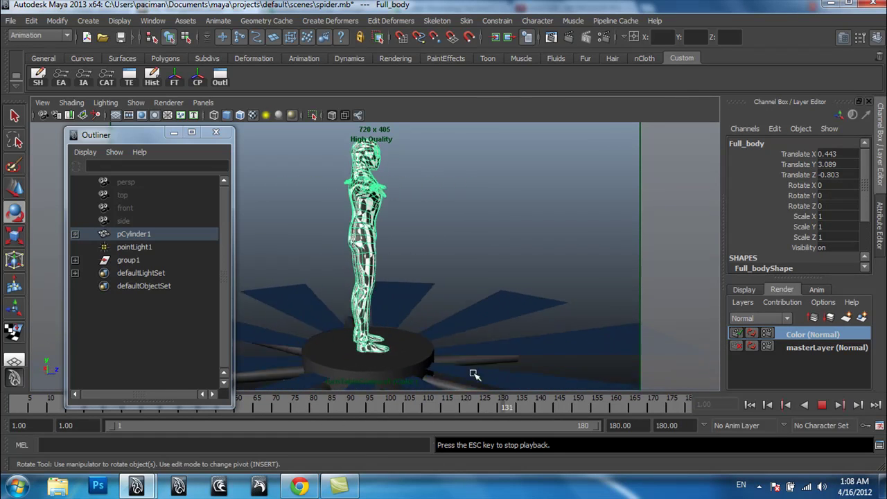
pyautogui.click(515, 250)
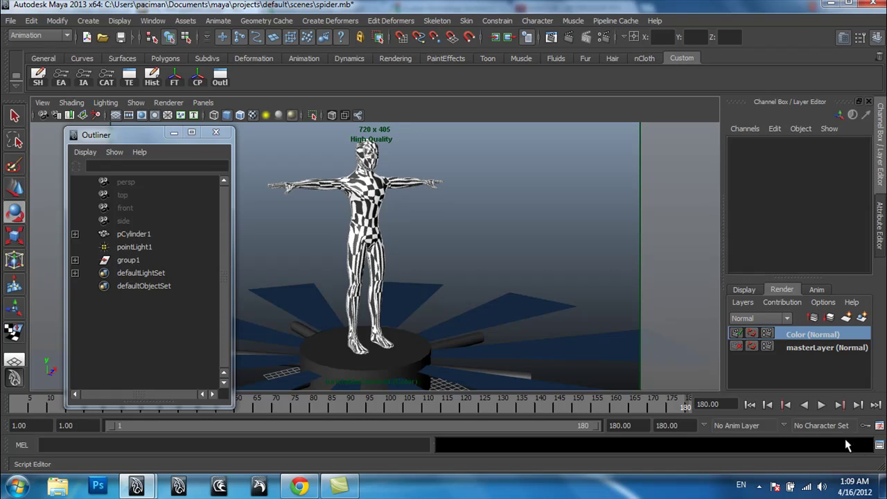
# Open the Script Editor and set its input tab to Python
pyautogui.click(879, 447)
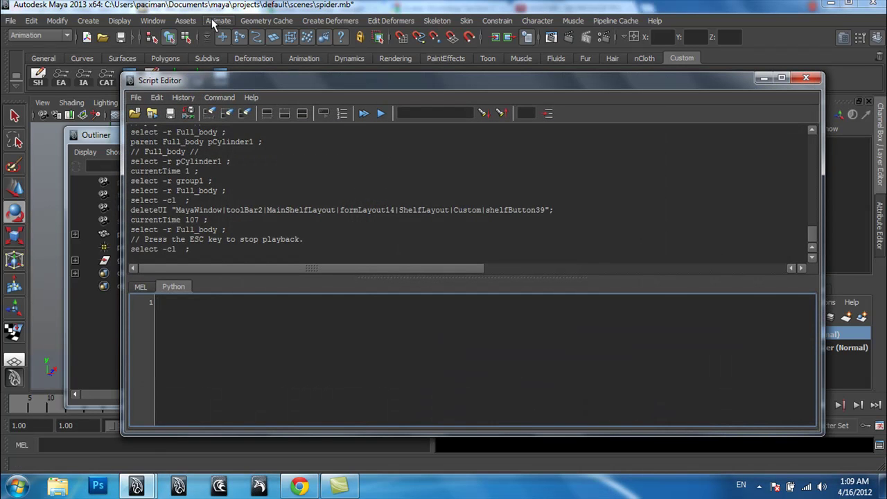
pyautogui.click(217, 21)
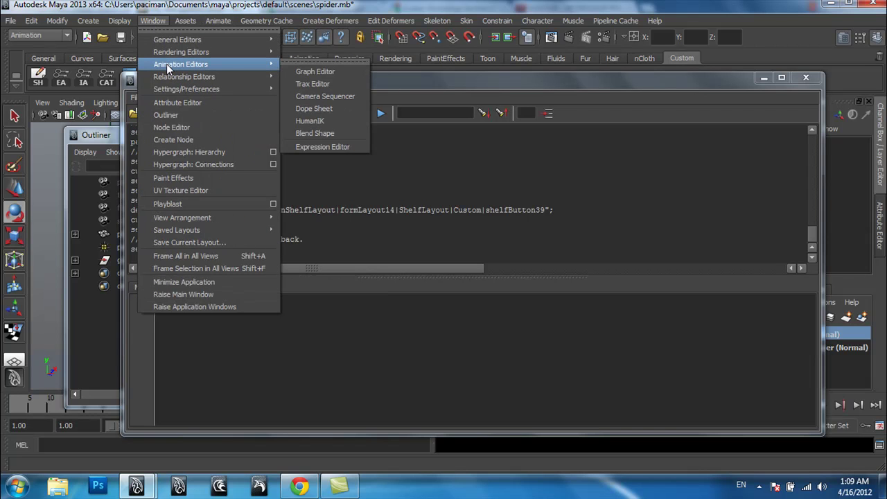
pyautogui.moveTo(177, 39)
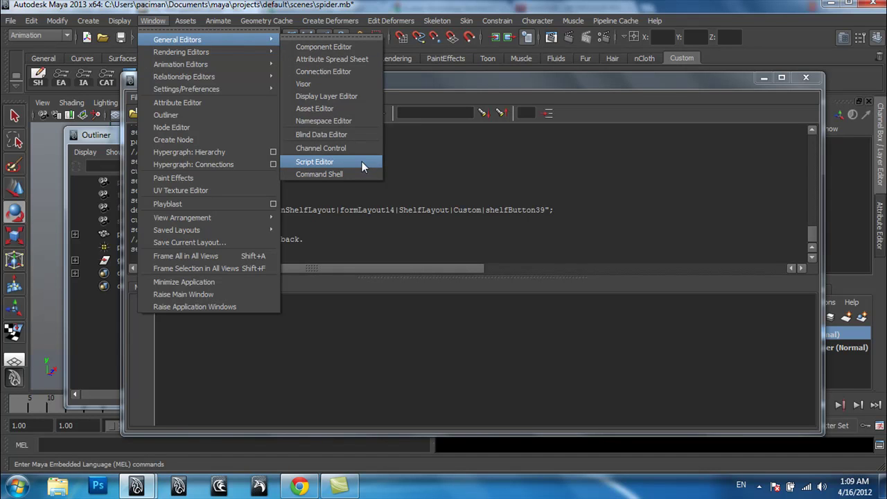
pyautogui.click(361, 161)
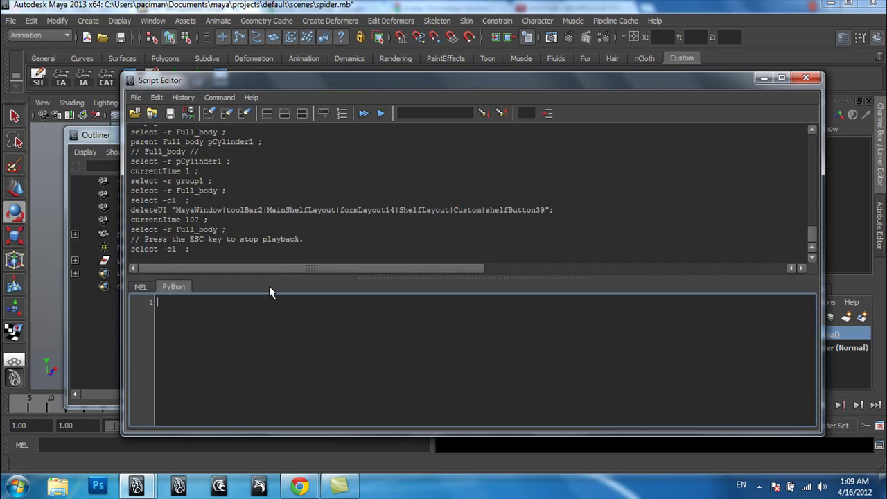
pyautogui.click(139, 288)
pyautogui.click(174, 289)
# Load batchRenderView_v1.0.py from the Desktop into the Python tab
pyautogui.click(135, 97)
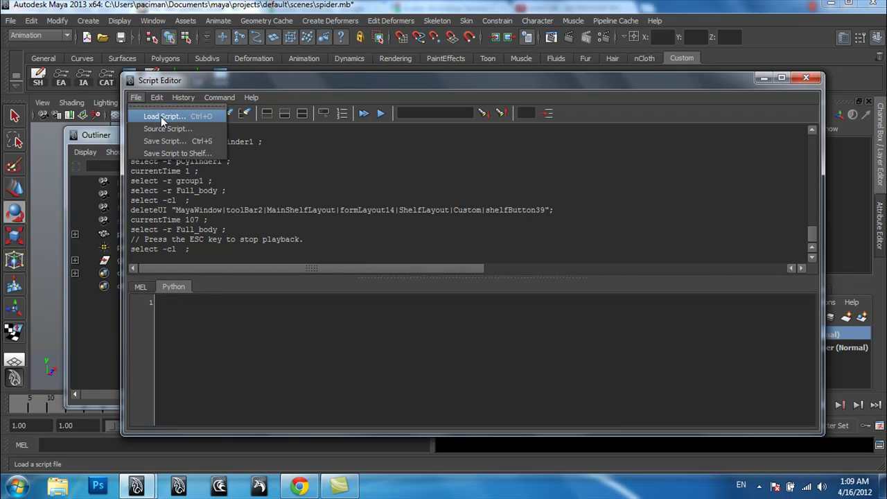
pyautogui.press('Escape')
pyautogui.click(160, 115)
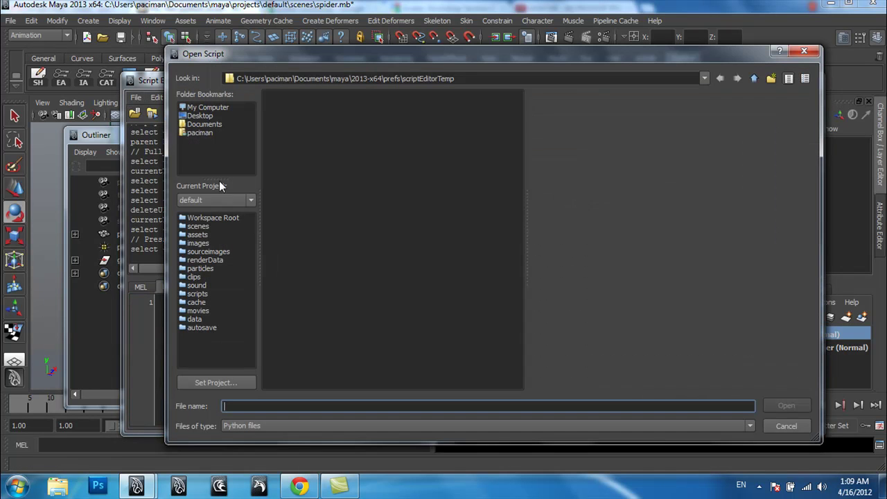
pyautogui.click(201, 115)
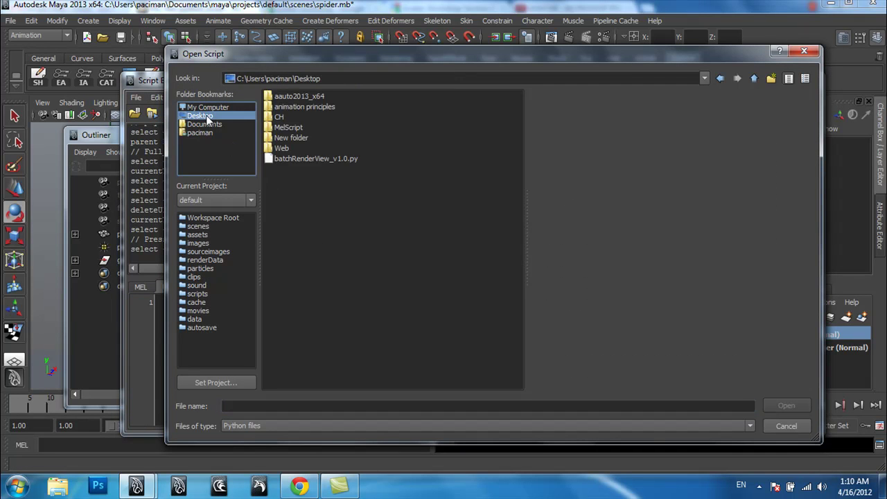
pyautogui.click(303, 158)
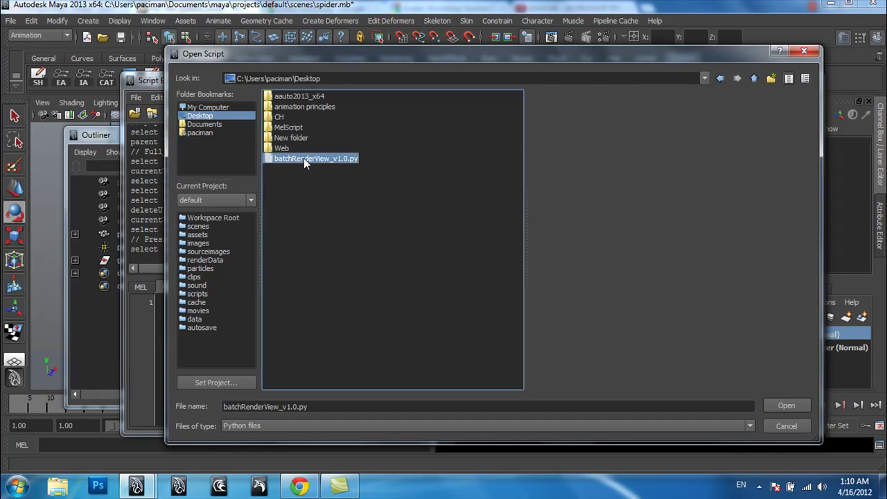
pyautogui.click(789, 406)
# Save the loaded script to the shelf as button 'a', close the Script Editor and launch it
pyautogui.click(295, 326)
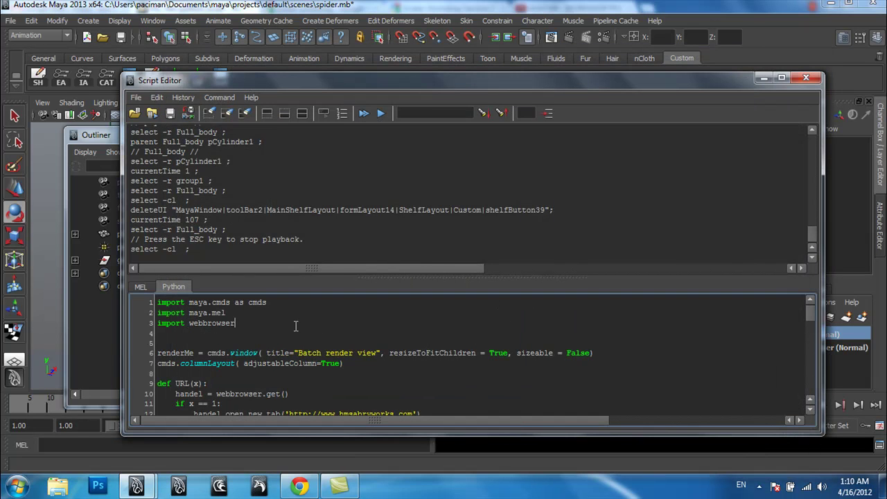
pyautogui.moveTo(251, 85); pyautogui.dragTo(308, 133)
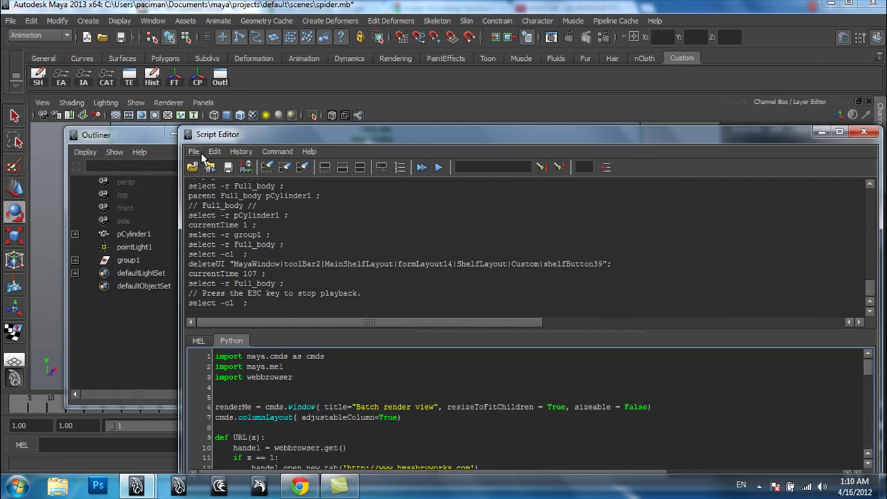
pyautogui.click(195, 152)
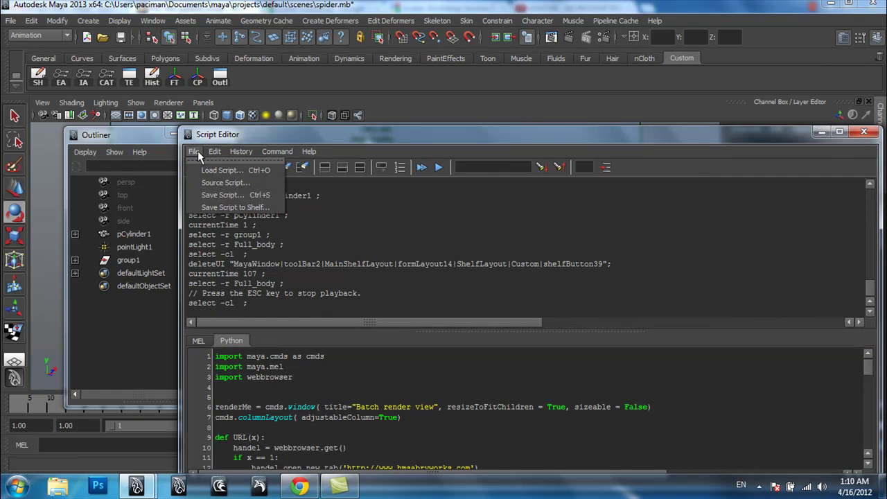
pyautogui.click(266, 209)
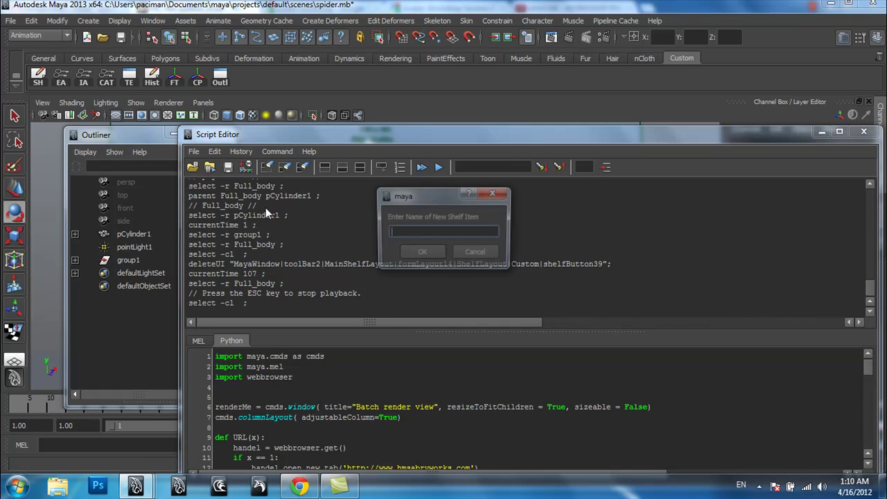
pyautogui.write('a')
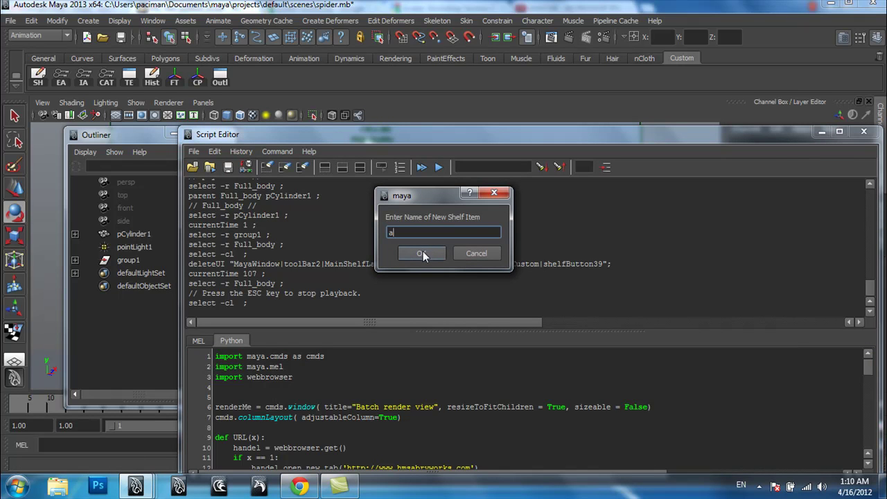
pyautogui.click(423, 252)
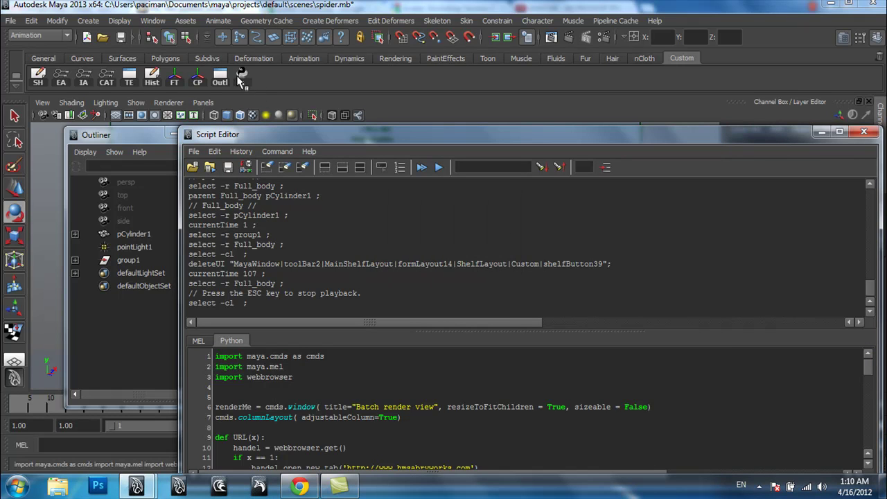
pyautogui.click(863, 132)
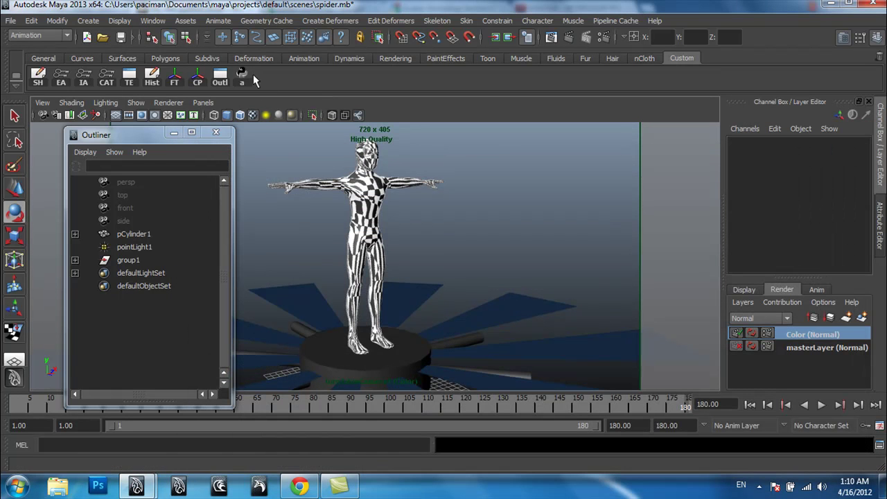
pyautogui.click(244, 81)
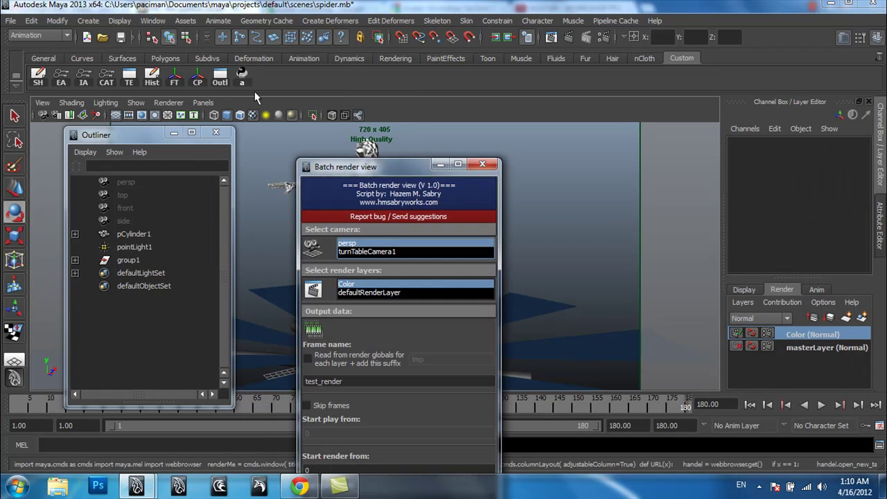
# Choose turnTableCamera1 as the render camera and Color as the render layer
pyautogui.moveTo(378, 160); pyautogui.dragTo(529, 75)
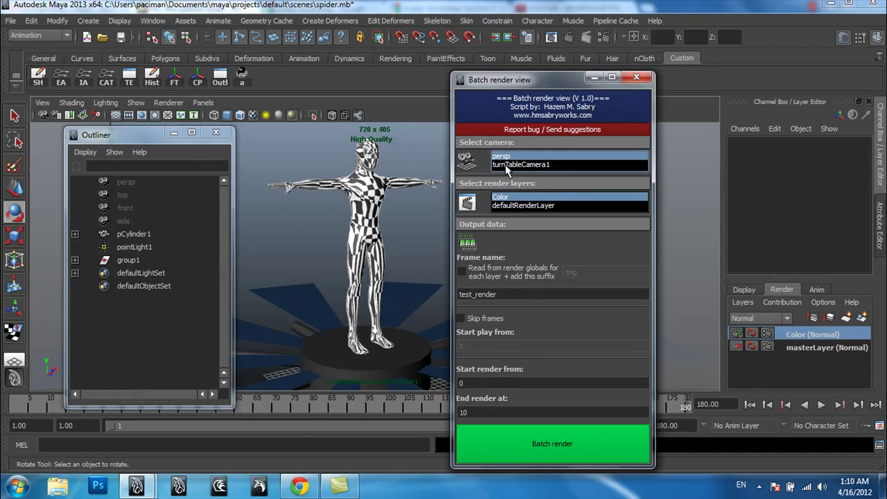
pyautogui.click(514, 165)
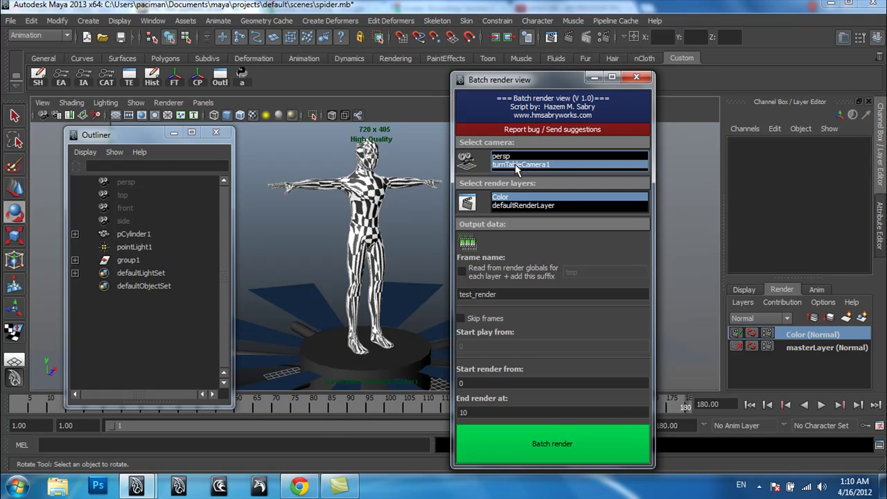
pyautogui.click(509, 157)
pyautogui.click(511, 165)
pyautogui.click(509, 205)
pyautogui.click(512, 197)
pyautogui.click(513, 206)
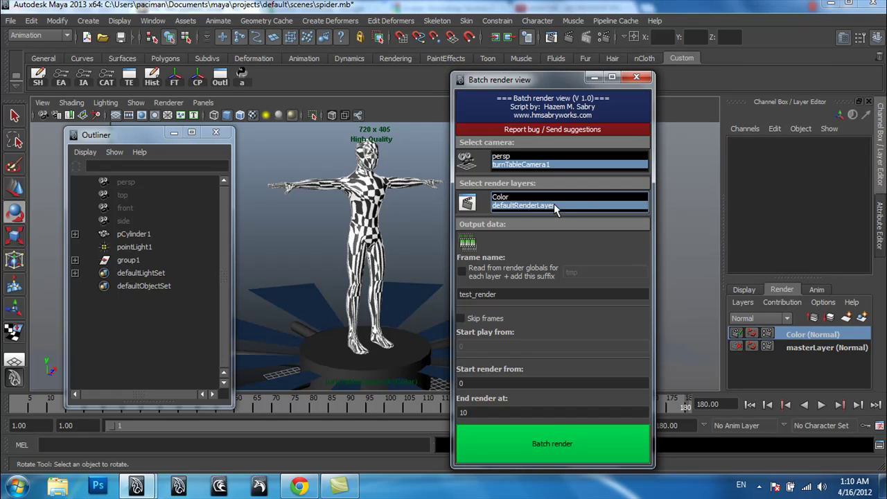
pyautogui.click(513, 197)
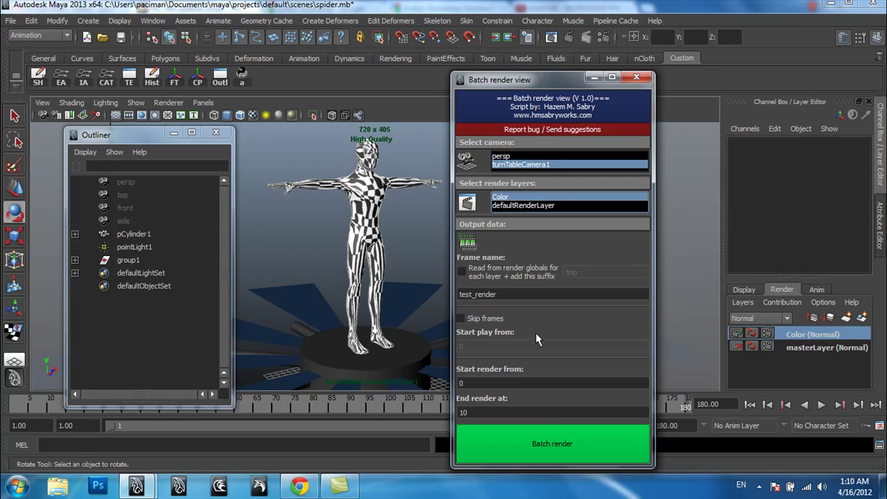
# Name the output frames A and set the render range from frame 1 to 180
pyautogui.doubleClick(506, 294)
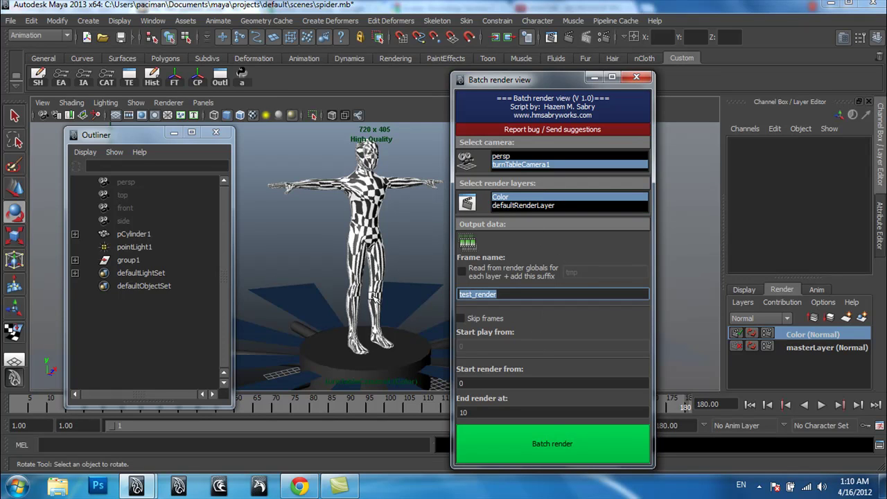
pyautogui.write('A')
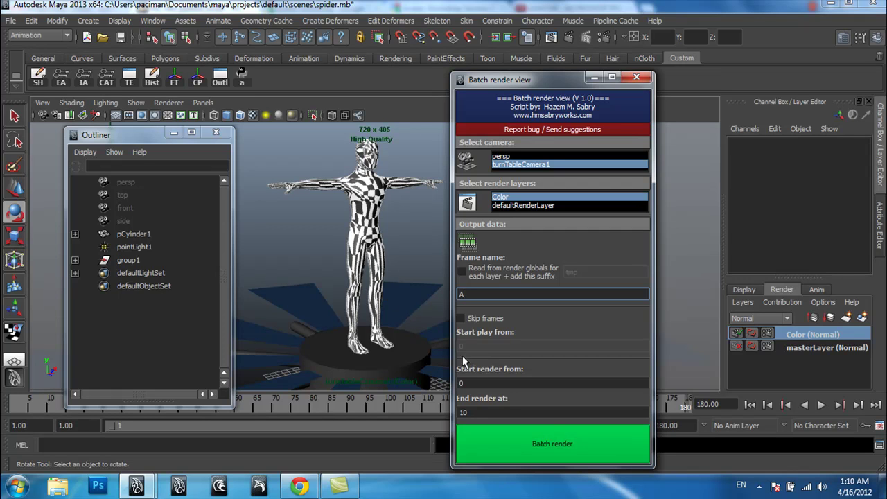
pyautogui.doubleClick(476, 384)
pyautogui.doubleClick(490, 414)
pyautogui.write('79')
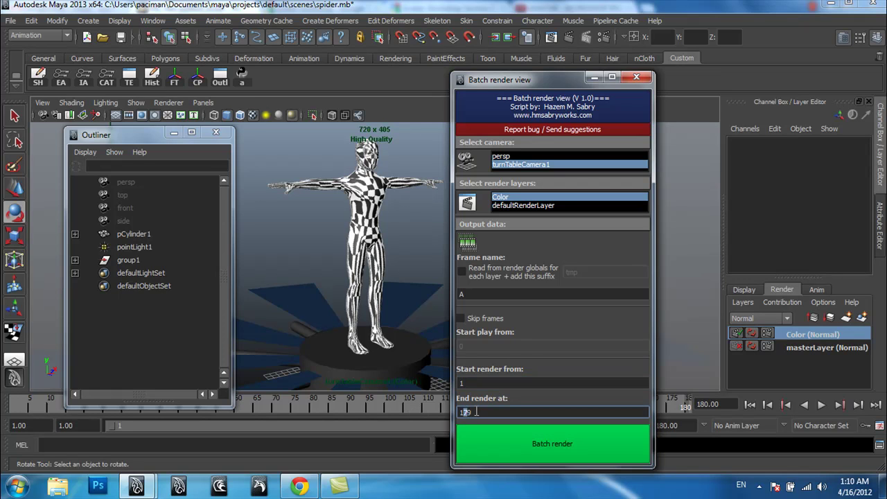
pyautogui.write('180')
pyautogui.moveTo(536, 80); pyautogui.dragTo(574, 52)
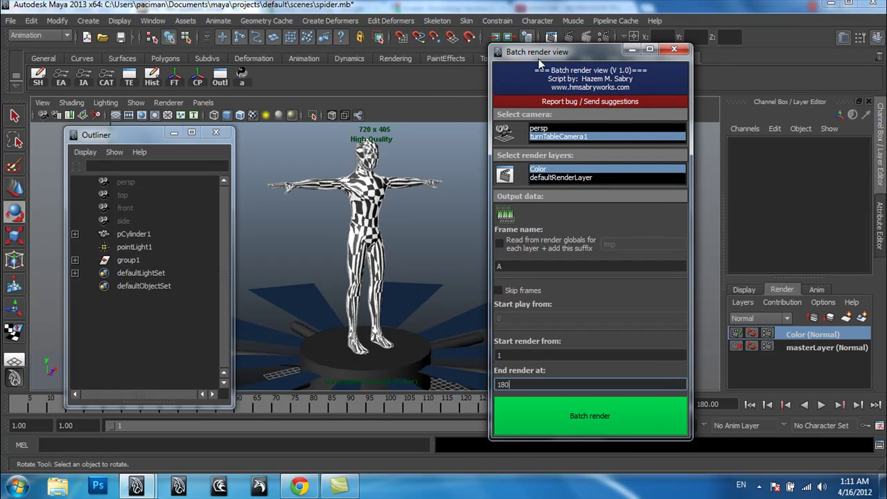
pyautogui.moveTo(532, 56); pyautogui.dragTo(572, 72)
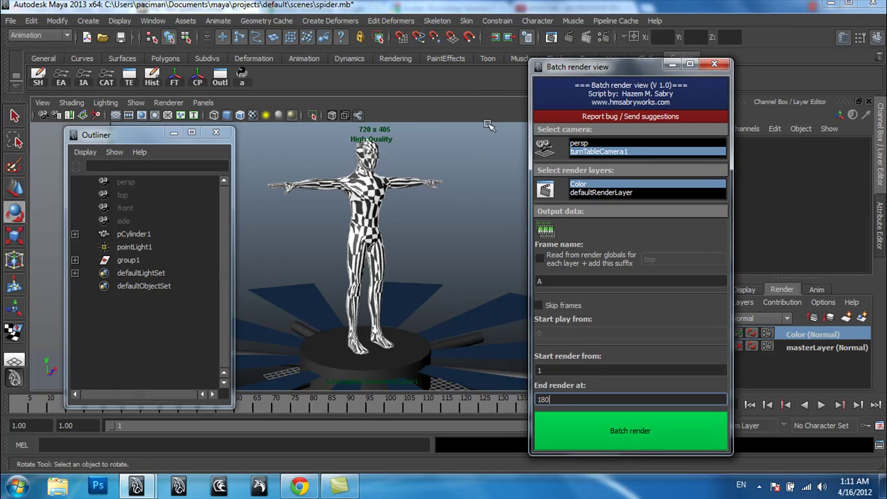
pyautogui.click(552, 39)
pyautogui.click(597, 101)
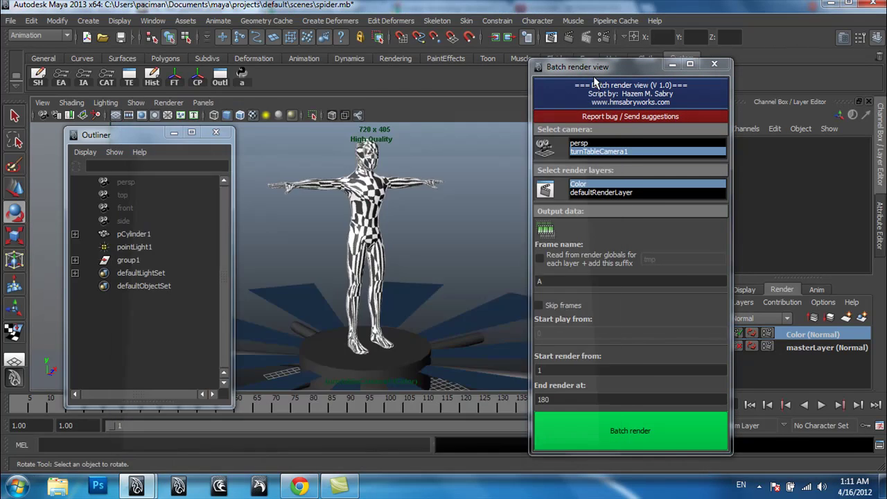
pyautogui.click(604, 36)
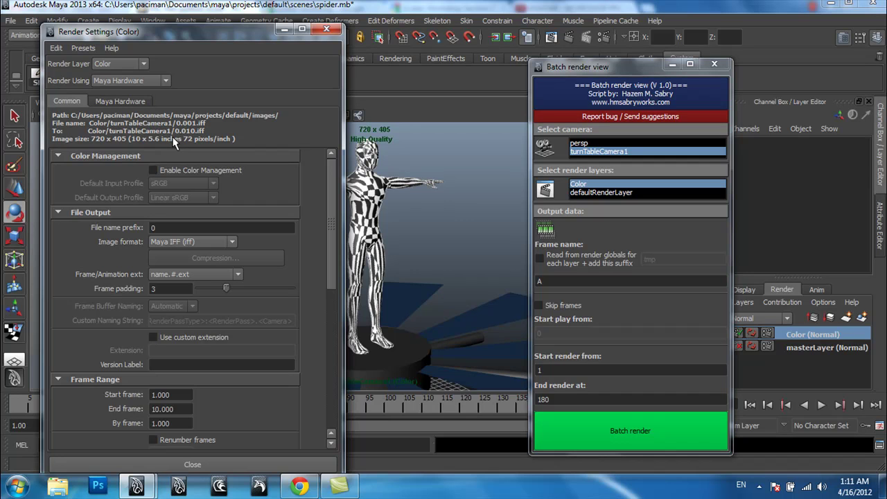
pyautogui.click(330, 31)
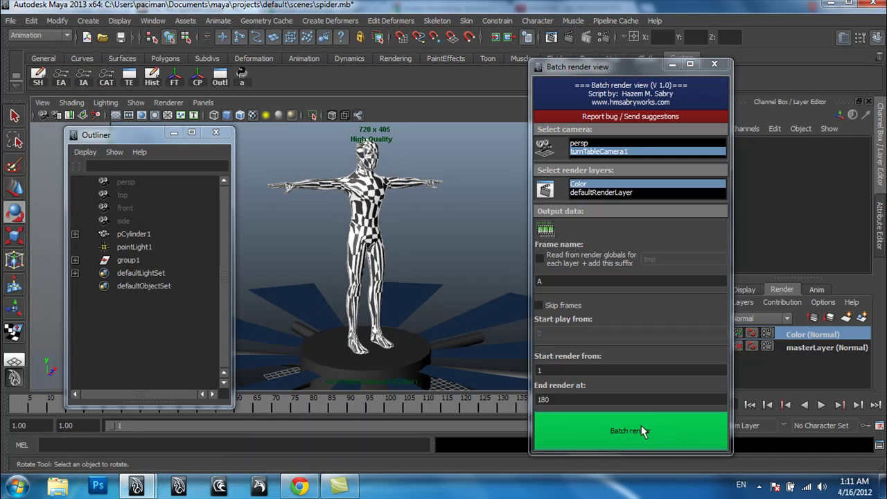
# Start the batch render of all 180 frames through turnTableCamera1
pyautogui.click(643, 431)
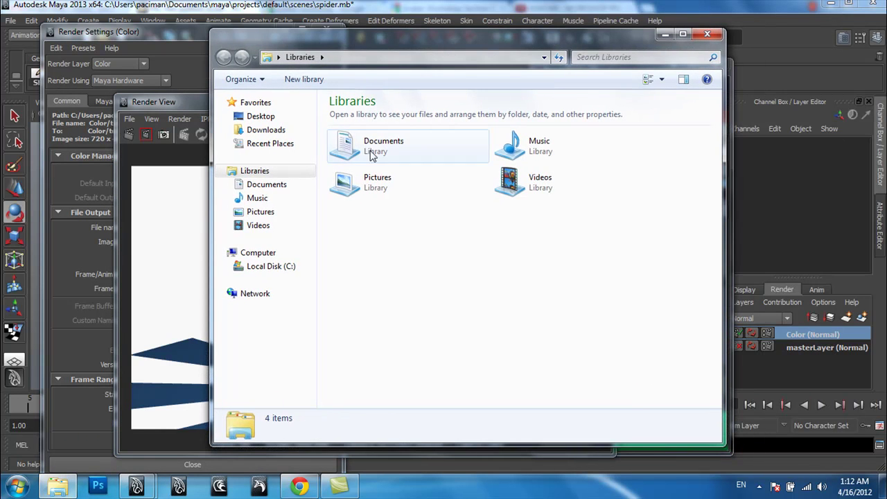
# Navigate through Documents, maya, projects and default into the images folder
pyautogui.doubleClick(372, 154)
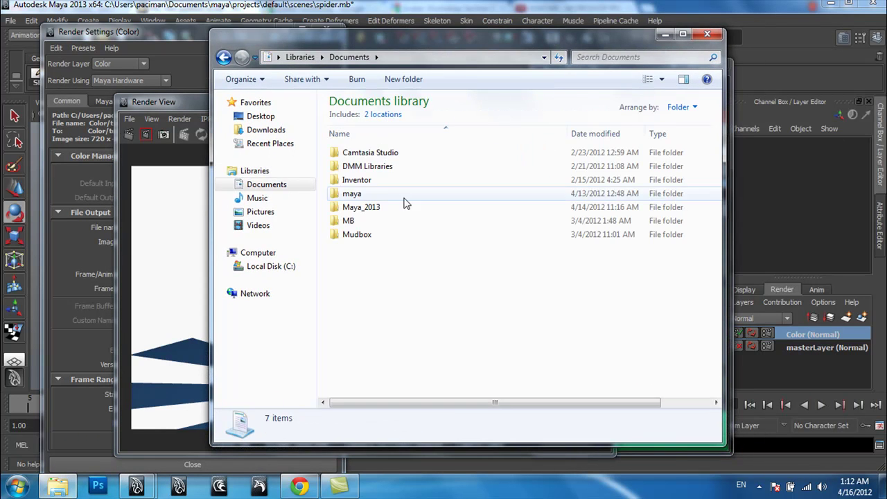
pyautogui.doubleClick(351, 195)
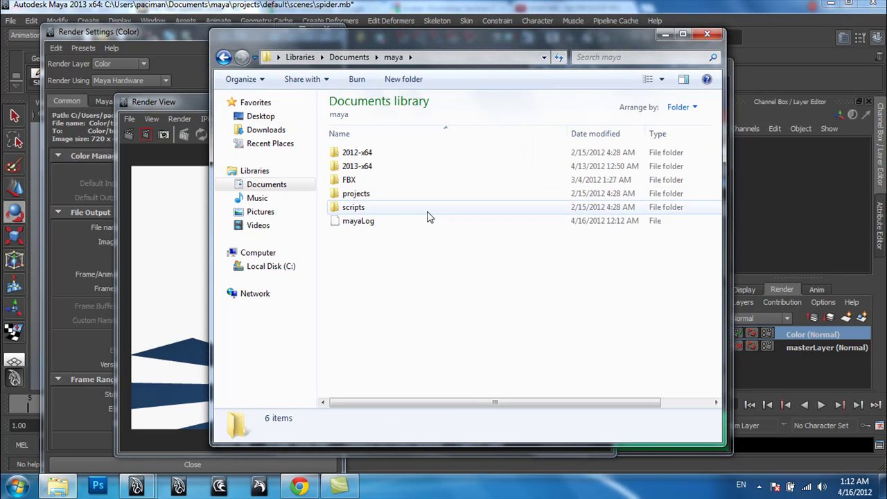
pyautogui.click(365, 197)
pyautogui.doubleClick(365, 197)
pyautogui.doubleClick(362, 152)
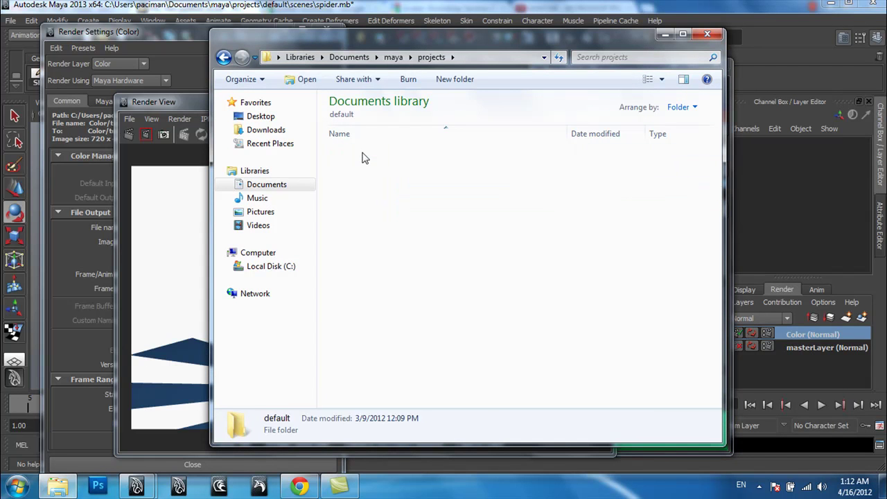
pyautogui.doubleClick(364, 221)
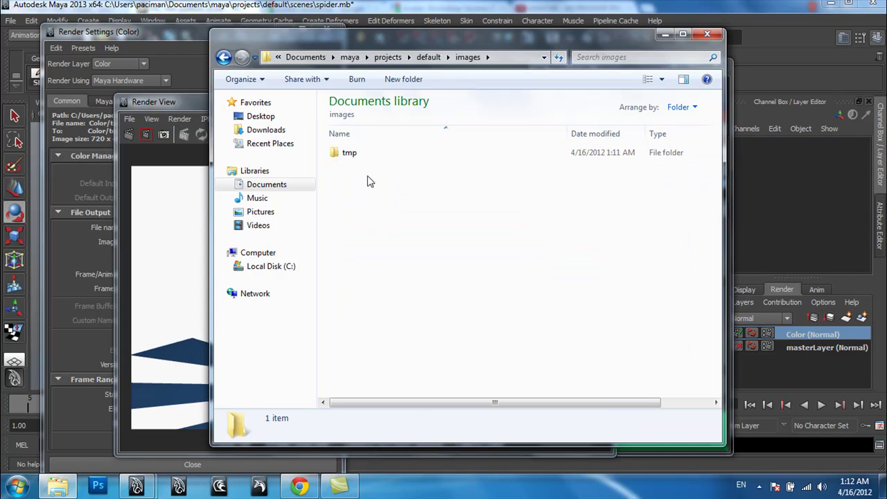
# Open tmp > Color > turnTableCamera1 and scroll to the last rendered frames
pyautogui.doubleClick(357, 154)
pyautogui.doubleClick(357, 154)
pyautogui.click(374, 156)
pyautogui.doubleClick(375, 156)
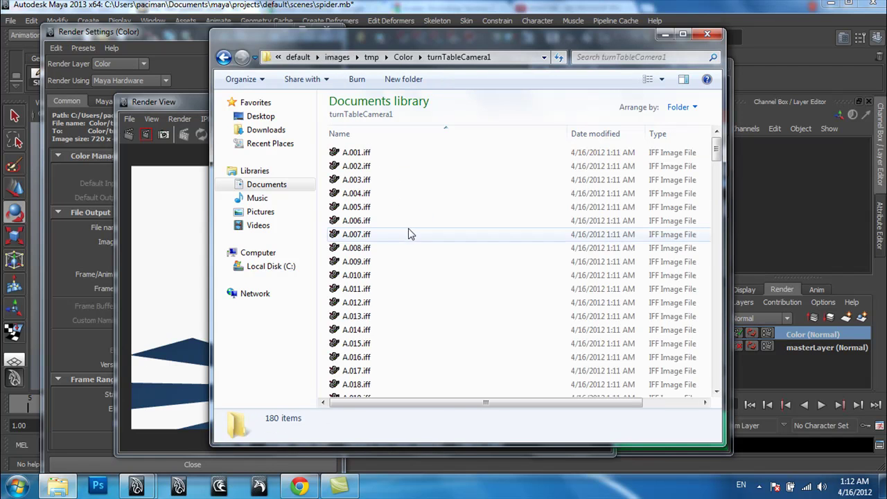
pyautogui.scroll(-4, 379, 237)
pyautogui.scroll(-7, 379, 237)
pyautogui.scroll(-8, 378, 238)
pyautogui.scroll(-7, 377, 237)
pyautogui.scroll(-8, 375, 239)
pyautogui.scroll(-10, 373, 263)
pyautogui.scroll(-10, 368, 333)
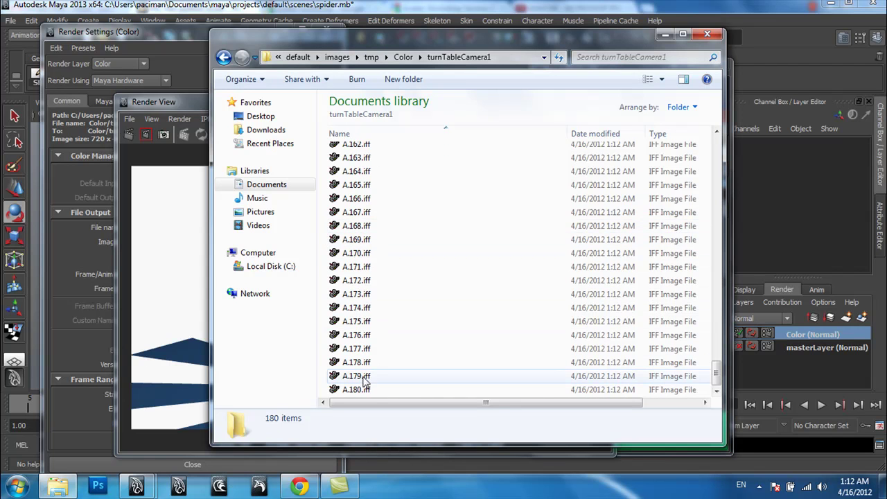
# View the final frame A.180.iff in FCheck, then bring up FCheck's open-file dialog
pyautogui.click(366, 390)
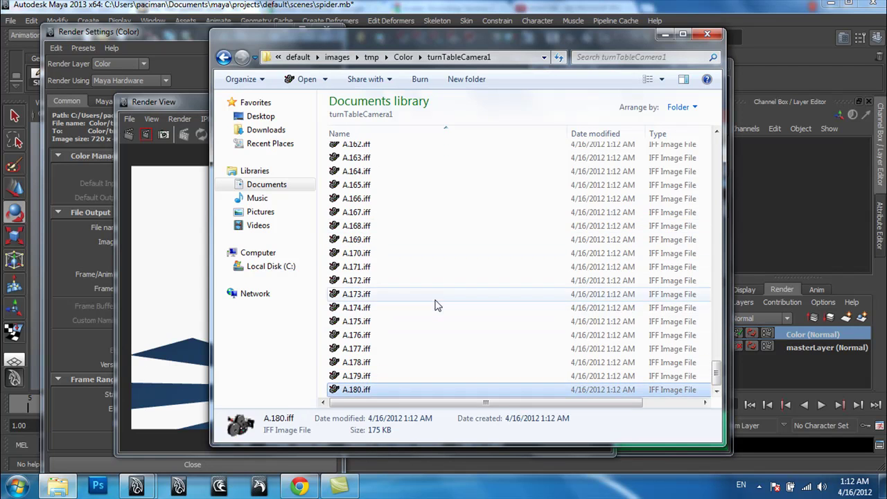
pyautogui.press('Return')
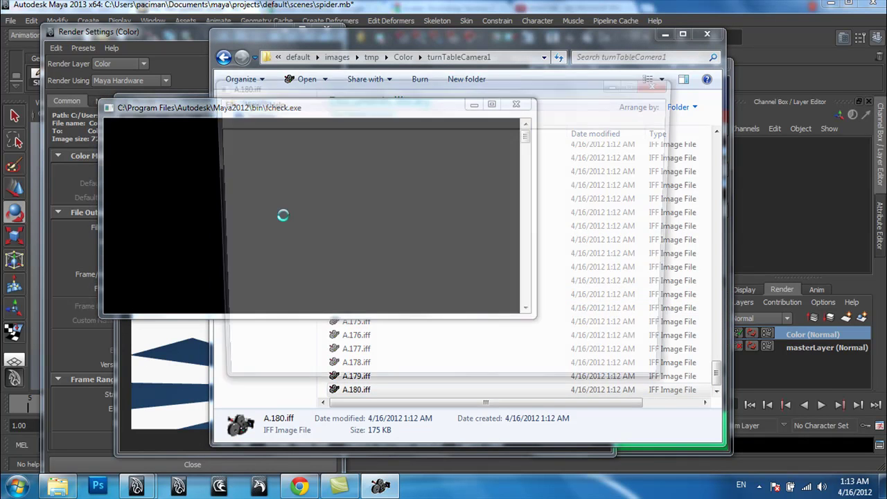
pyautogui.click(220, 103)
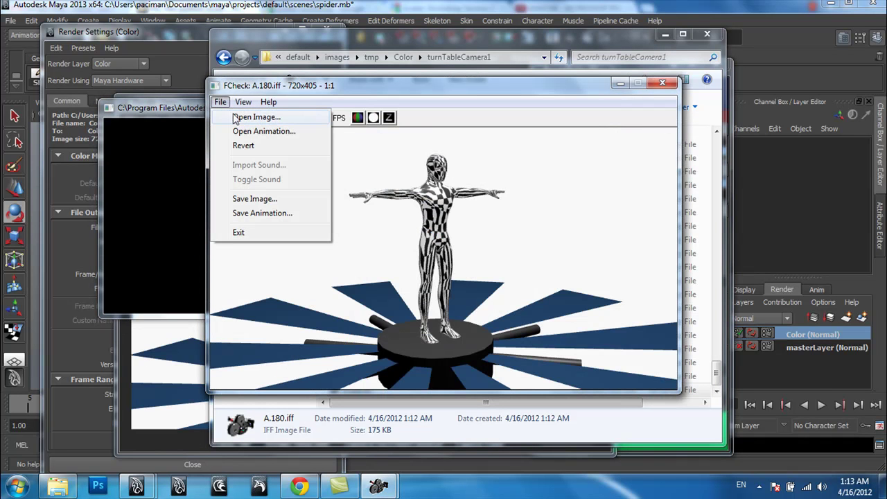
pyautogui.click(275, 136)
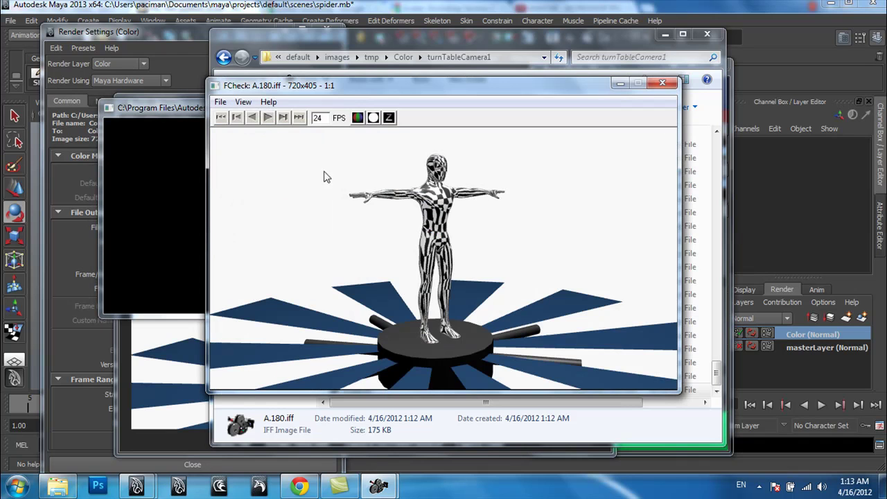
# Load A.001.iff in FCheck to play the 720x405 A.#.iff turntable sequence
pyautogui.click(307, 171)
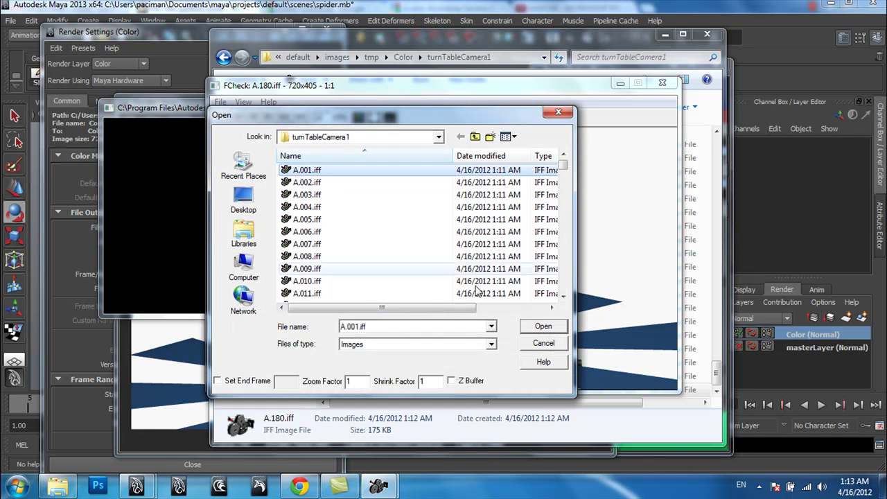
pyautogui.click(539, 326)
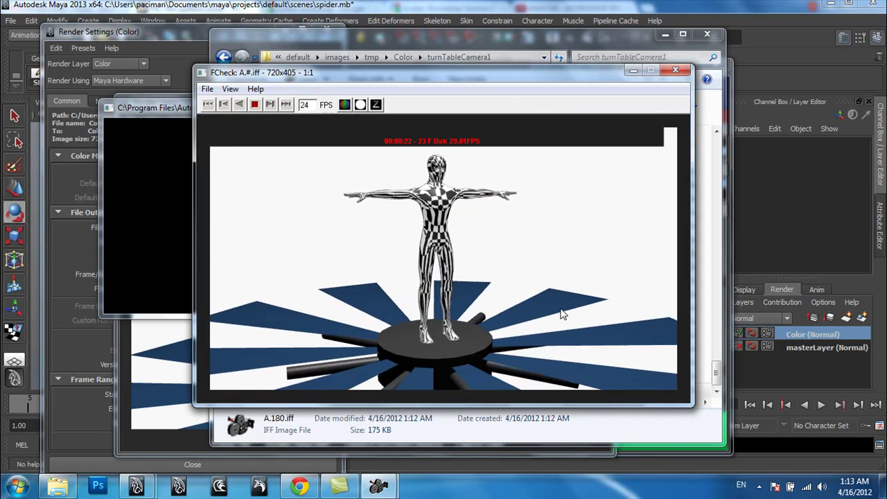